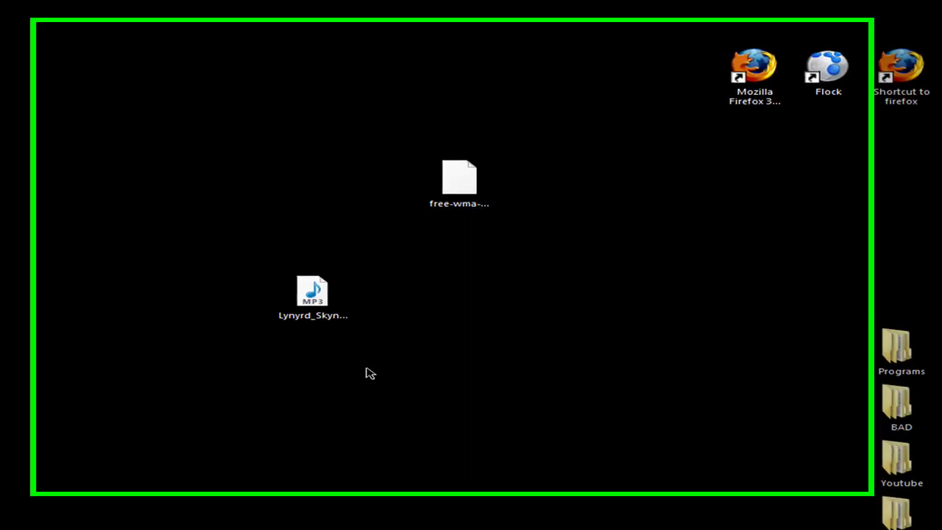
Check the Lynyrd_Skynyrd-Freebird MP3's properties, noting its 8.35 MB file size
{"action": "left_click", "coordinate": [329, 324]}
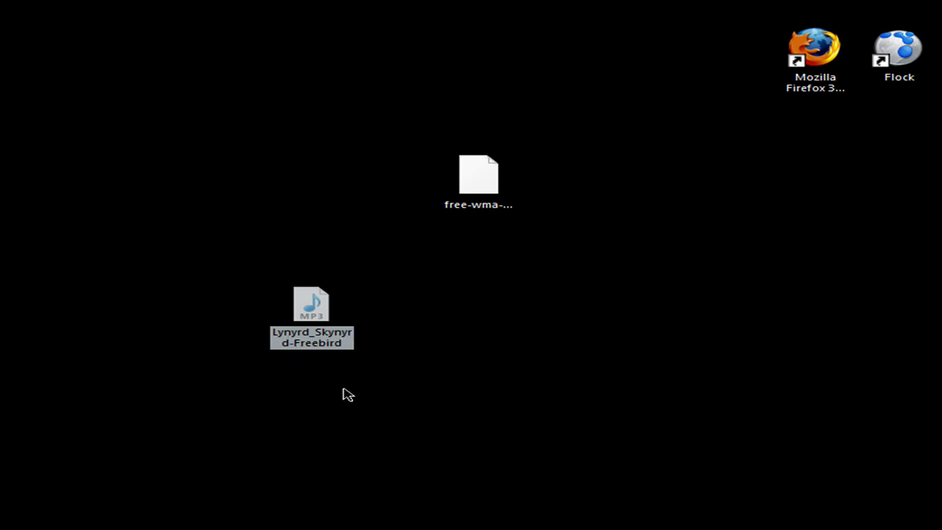
{"action": "right_click", "coordinate": [334, 343]}
{"action": "left_click", "coordinate": [362, 330]}
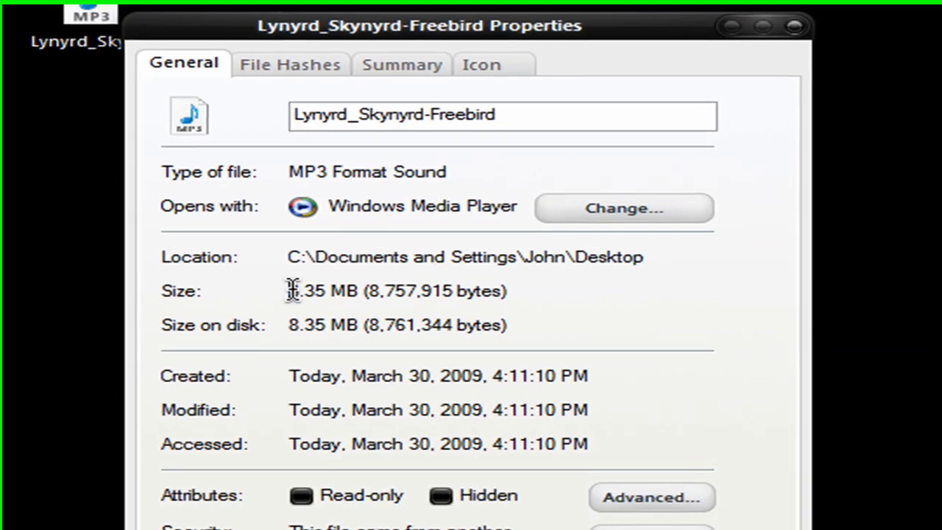
{"action": "left_click_drag", "start_coordinate": [438, 492], "coordinate": [489, 493]}
{"action": "left_click_drag", "start_coordinate": [365, 287], "coordinate": [528, 285]}
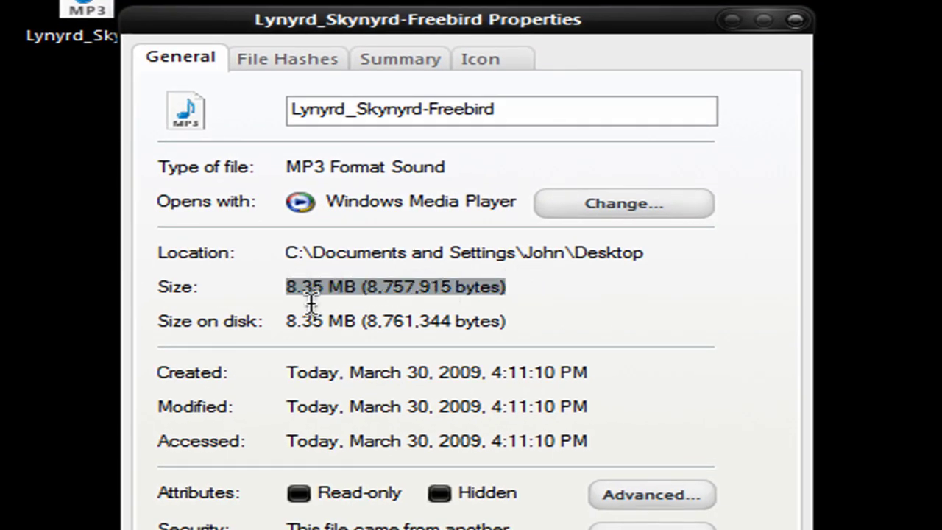
{"action": "left_click_drag", "start_coordinate": [288, 293], "coordinate": [336, 284]}
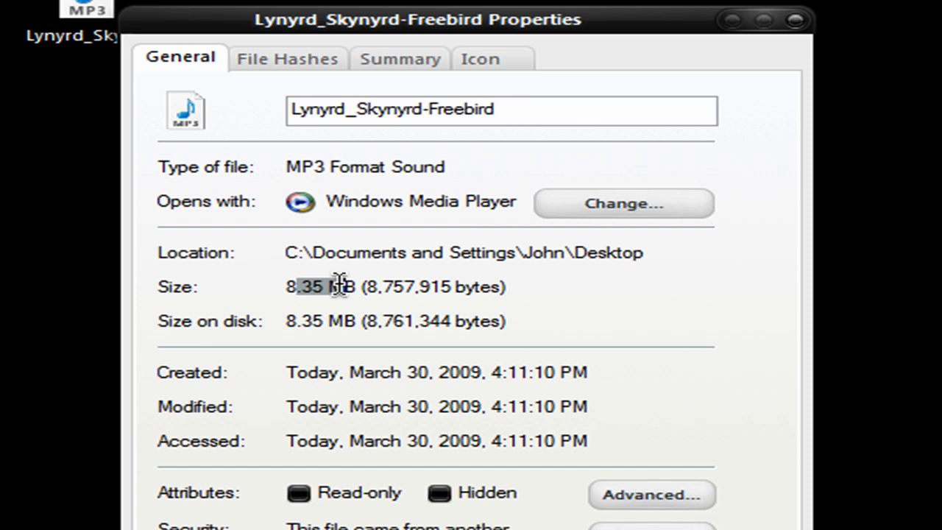
{"action": "left_click", "coordinate": [367, 281]}
{"action": "left_click_drag", "start_coordinate": [515, 330], "coordinate": [275, 290]}
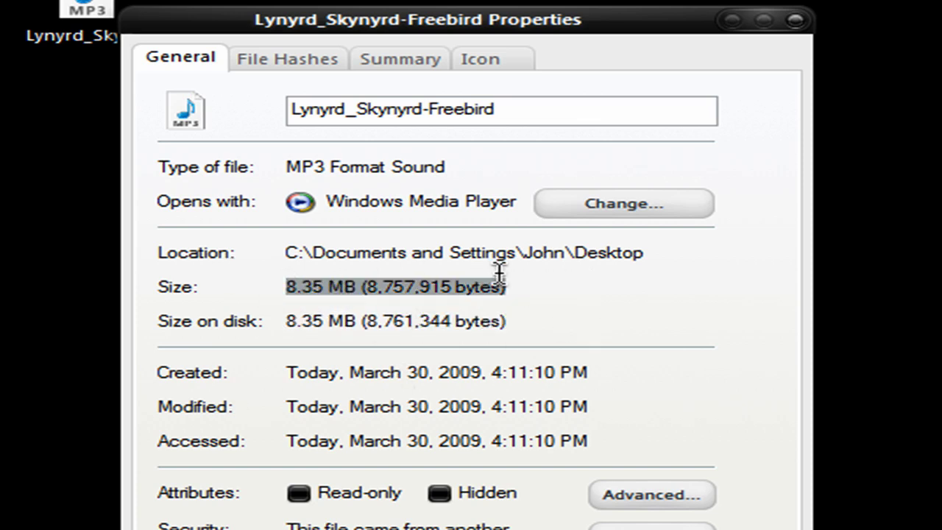
{"action": "left_click", "coordinate": [794, 20]}
Play Freebird briefly in Windows Media Player, then close the player
{"action": "double_click", "coordinate": [87, 30]}
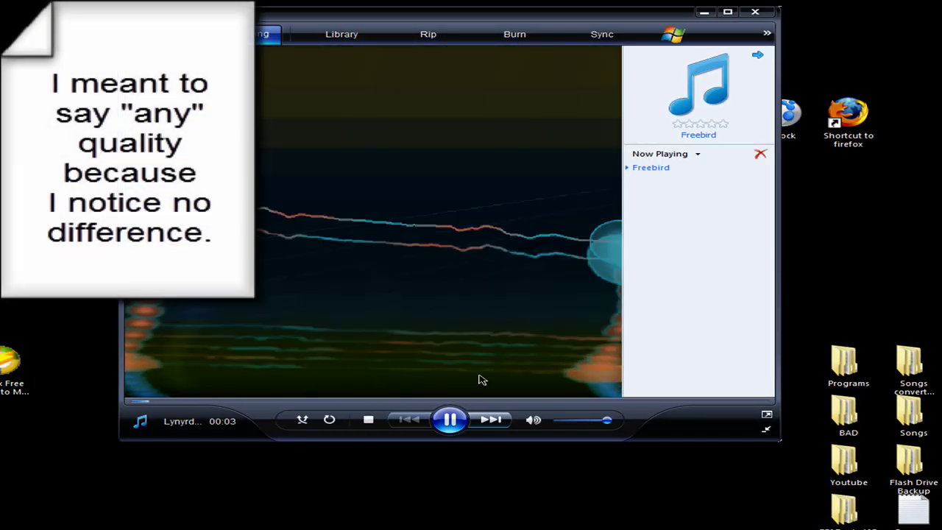
{"action": "left_click", "coordinate": [754, 12]}
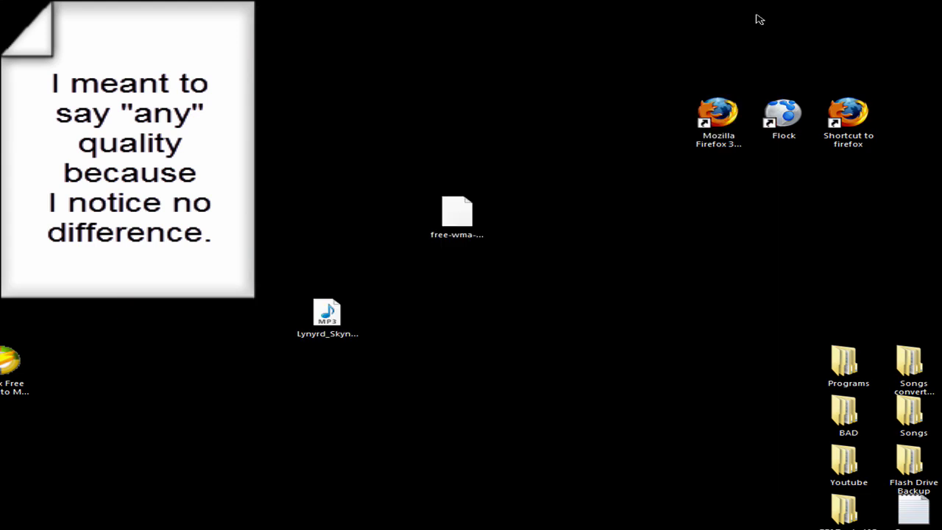
{"action": "left_click", "coordinate": [298, 334]}
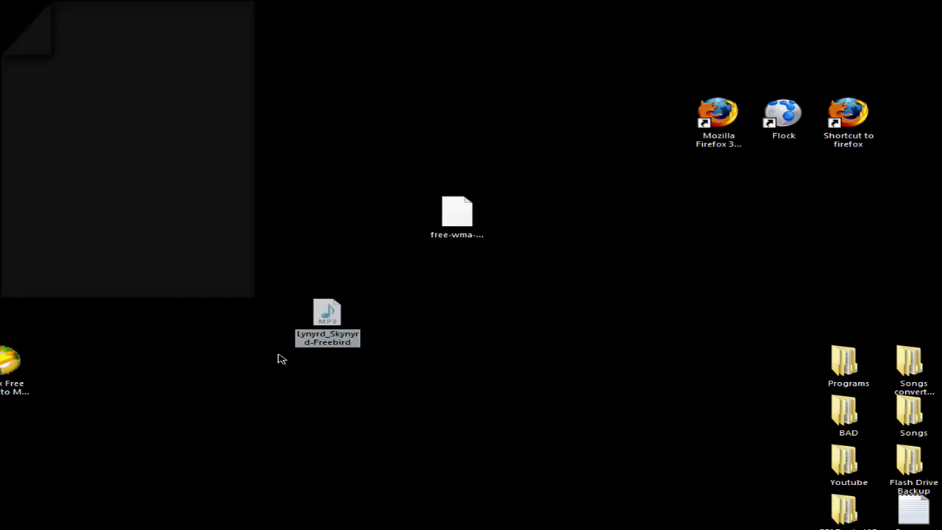
{"action": "left_click", "coordinate": [227, 387]}
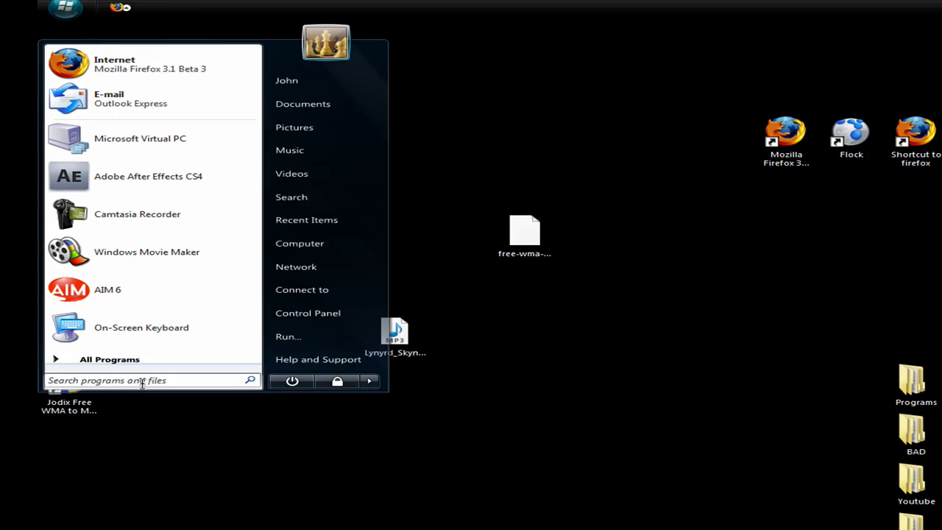
Launch Windows Movie Maker from the Start menu's All Programs list
{"action": "left_click", "coordinate": [142, 381]}
{"action": "left_click", "coordinate": [177, 360]}
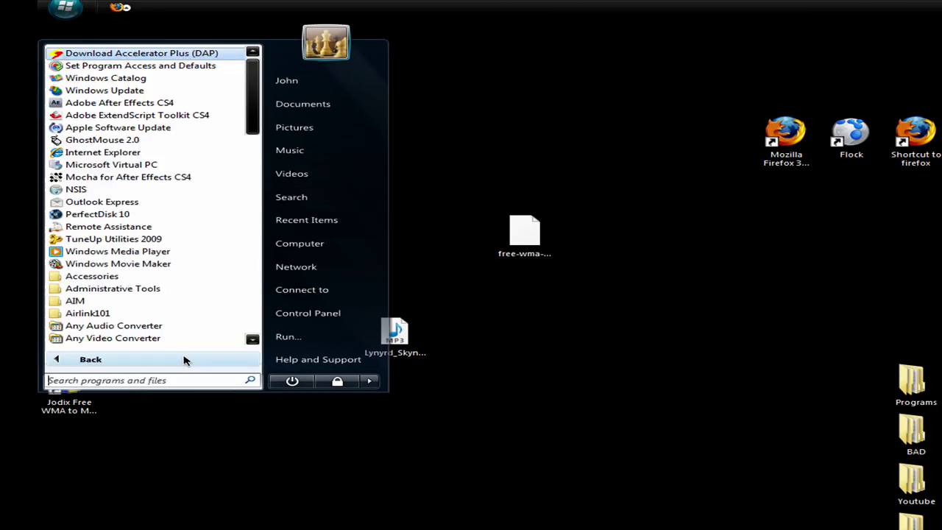
{"action": "left_click", "coordinate": [123, 263]}
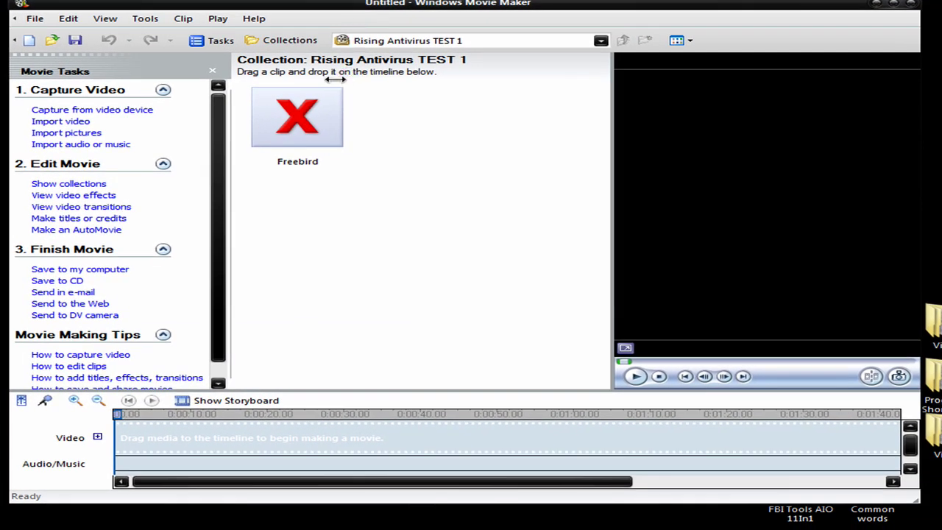
Delete the old Freebird clip, import the Freebird MP3, and place it on the Audio/Music track
{"action": "right_click", "coordinate": [289, 103]}
{"action": "left_click", "coordinate": [339, 196]}
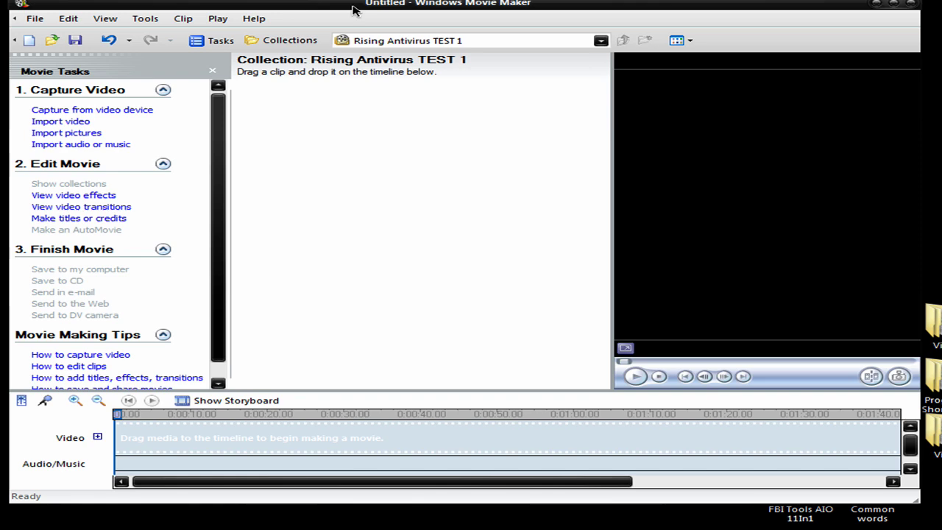
{"action": "left_click_drag", "start_coordinate": [370, 3], "coordinate": [611, 61]}
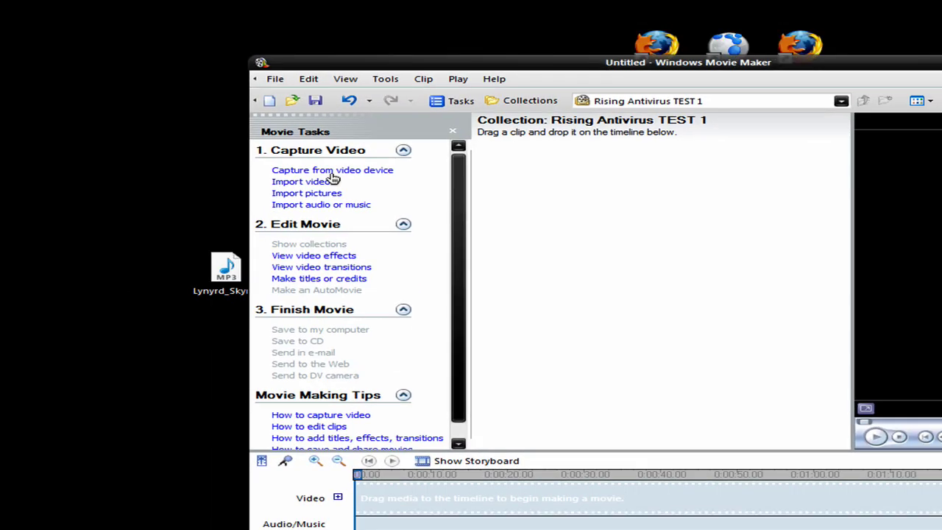
{"action": "left_click_drag", "start_coordinate": [224, 300], "coordinate": [532, 443]}
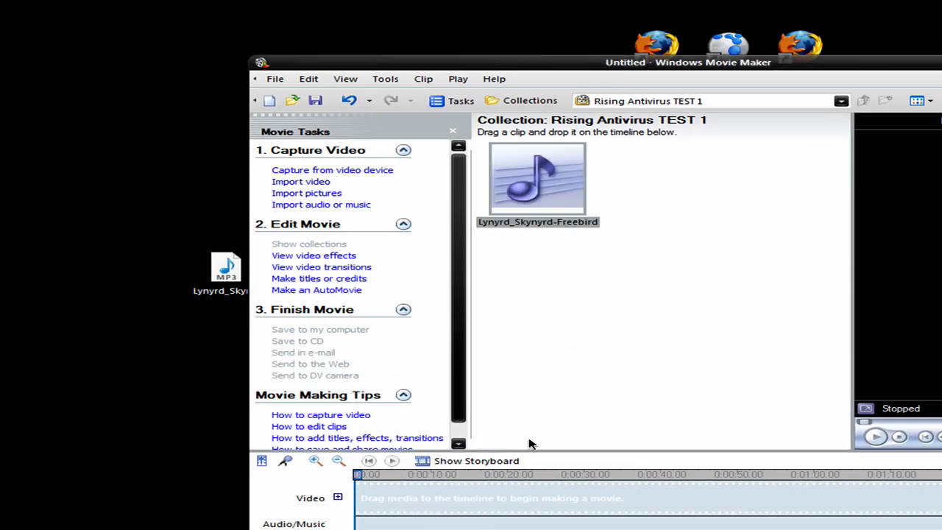
{"action": "left_click_drag", "start_coordinate": [540, 182], "coordinate": [331, 519]}
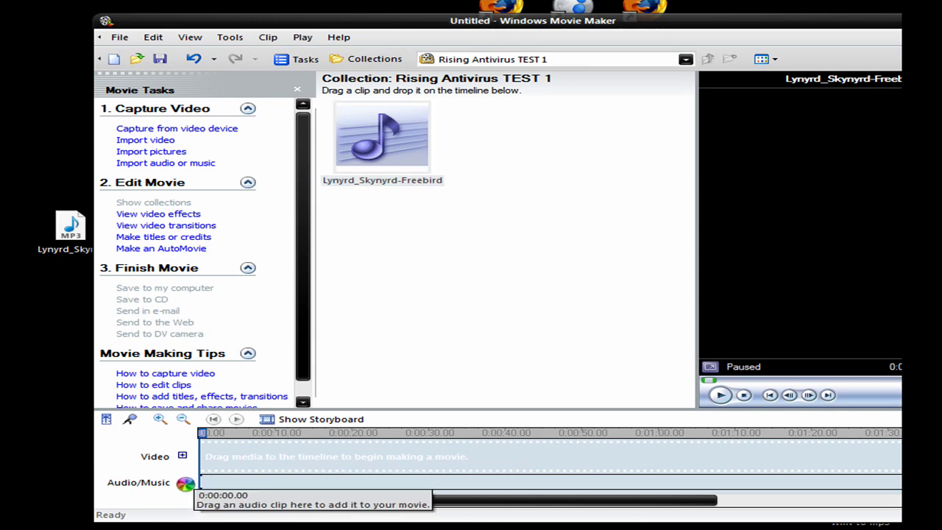
{"action": "left_click_drag", "start_coordinate": [537, 25], "coordinate": [312, 0]}
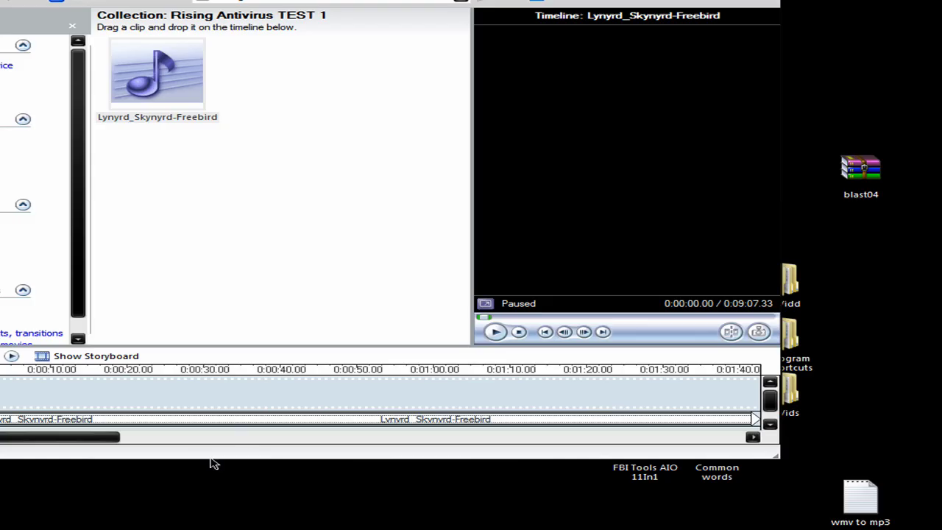
{"action": "left_click_drag", "start_coordinate": [72, 440], "coordinate": [44, 440]}
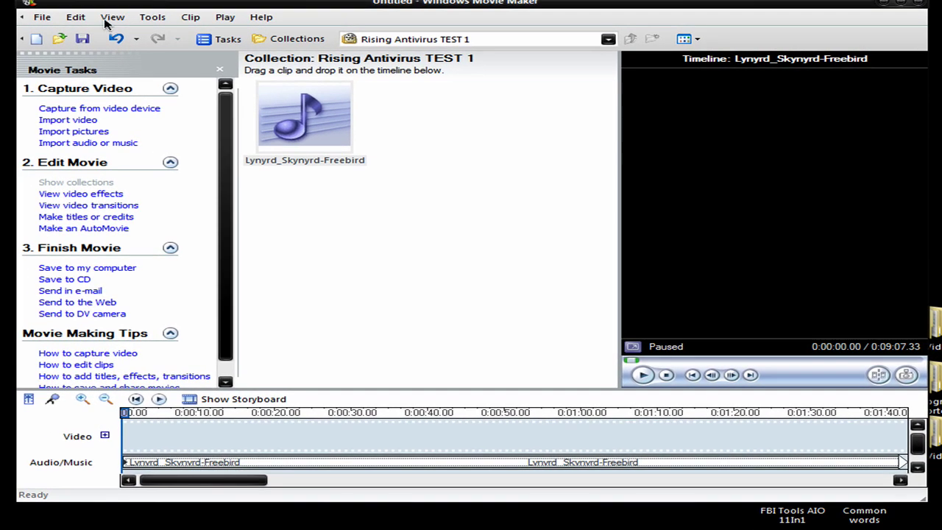
Use Save Movie File to save to My computer as Freebird on the Desktop
{"action": "left_click", "coordinate": [41, 16]}
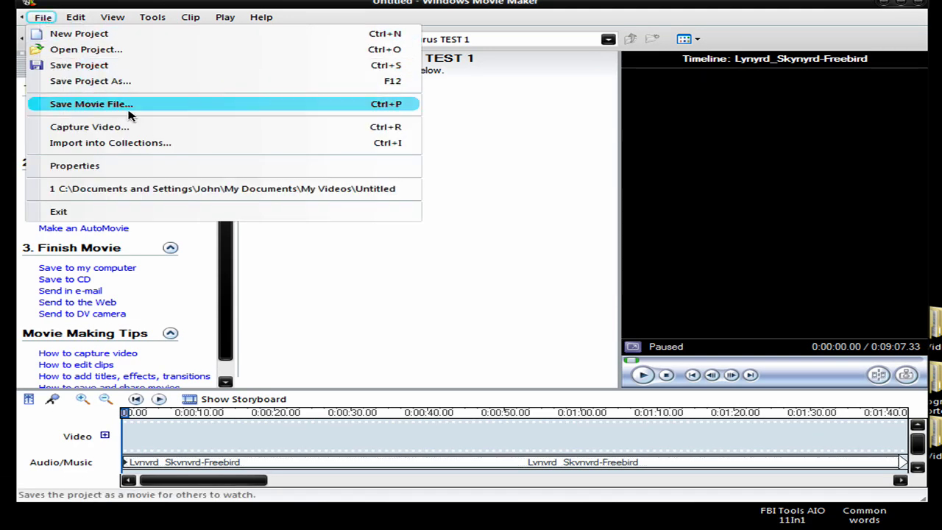
{"action": "left_click", "coordinate": [126, 106]}
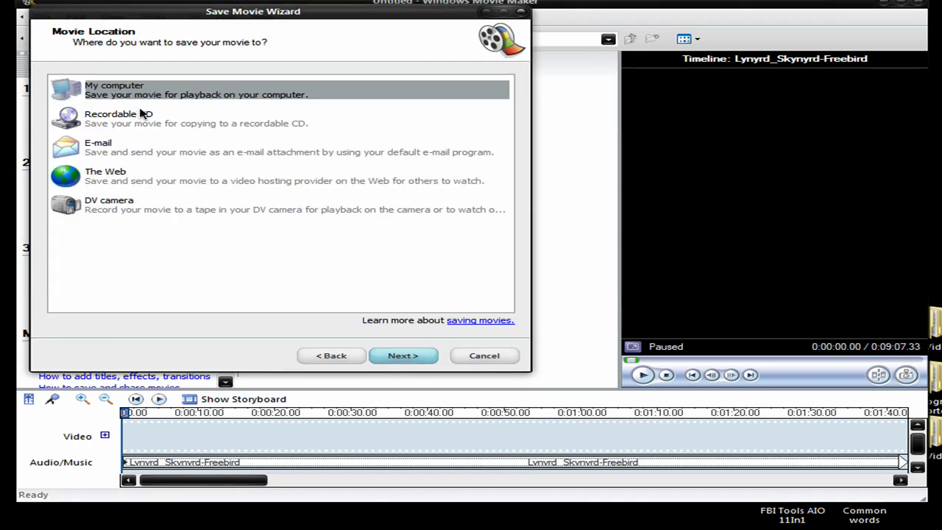
{"action": "left_click", "coordinate": [395, 356]}
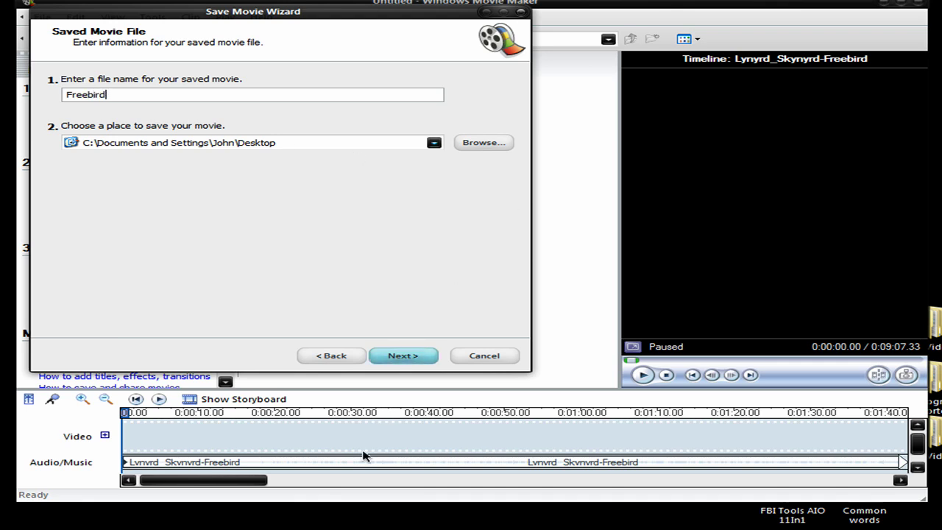
{"action": "left_click", "coordinate": [424, 359]}
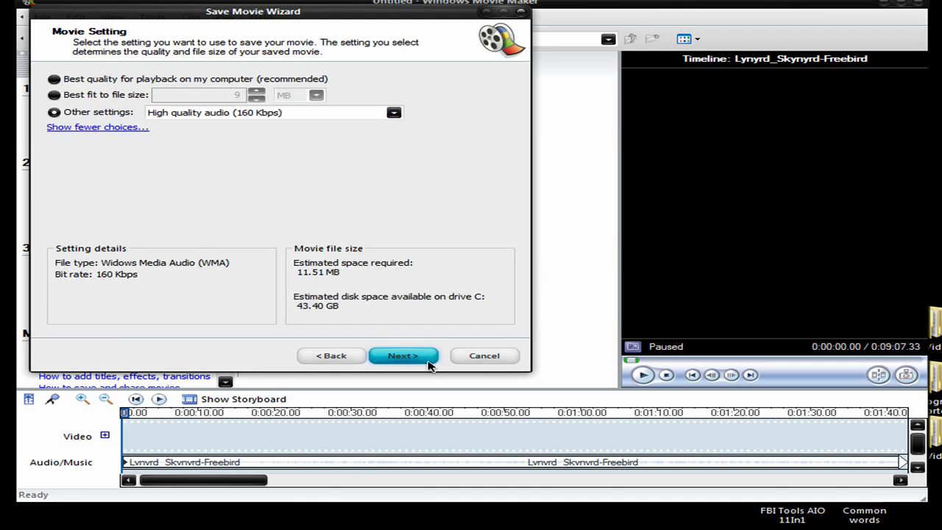
Keep High quality audio (160 Kbps) as the setting and save the Freebird WMA
{"action": "left_click", "coordinate": [245, 115]}
{"action": "left_click", "coordinate": [245, 115]}
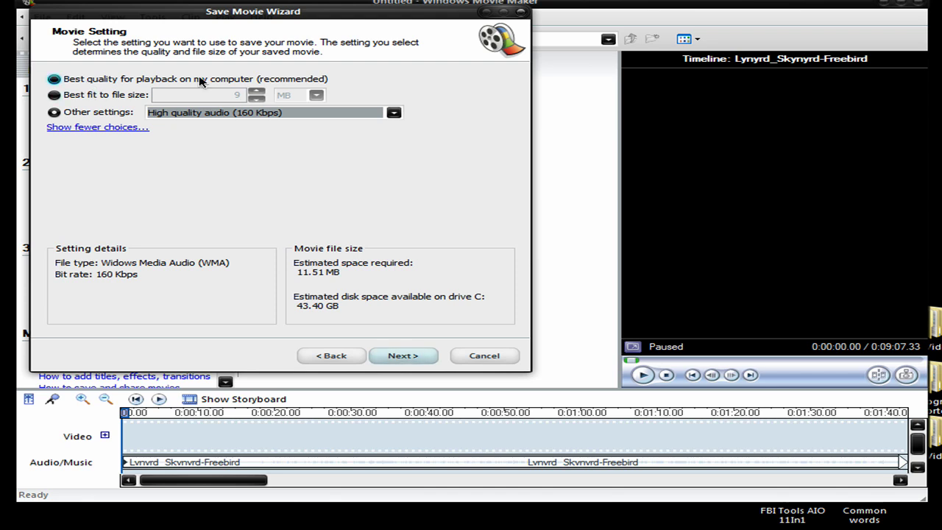
{"action": "left_click", "coordinate": [207, 116]}
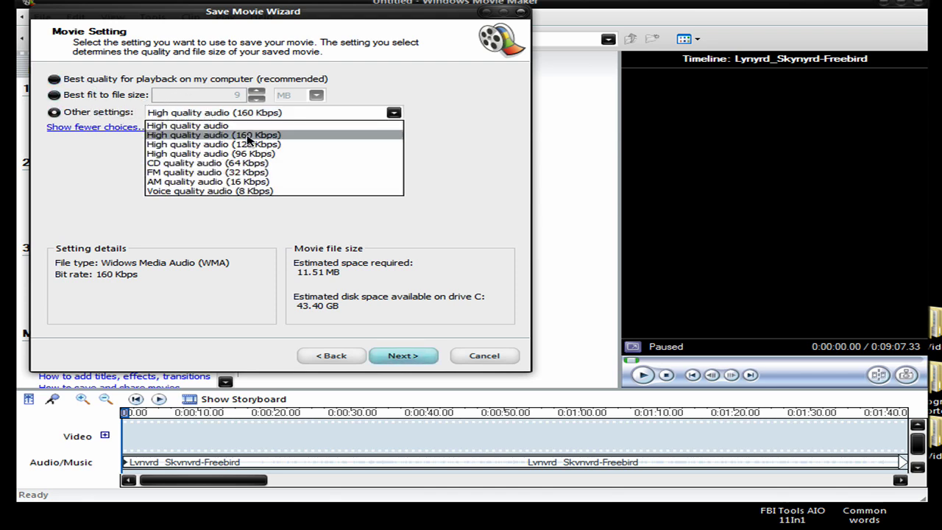
{"action": "left_click", "coordinate": [249, 138]}
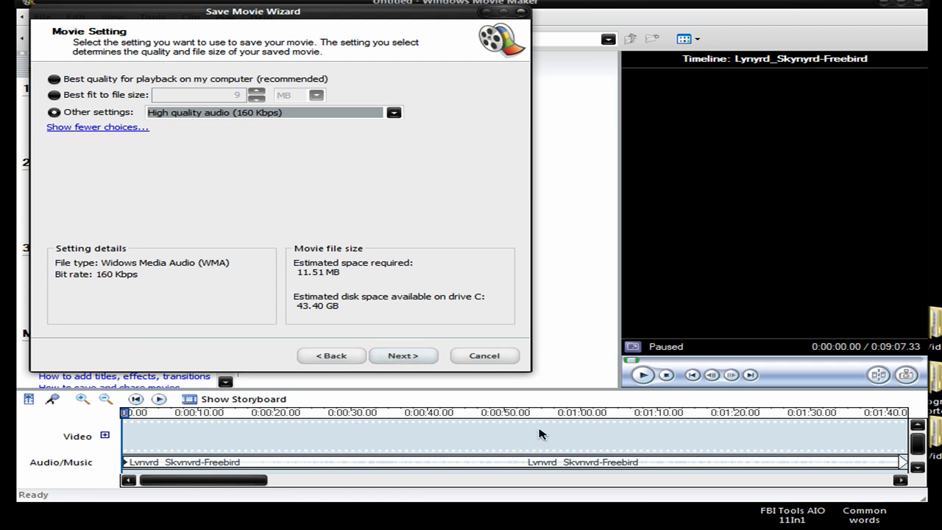
{"action": "left_click", "coordinate": [431, 357]}
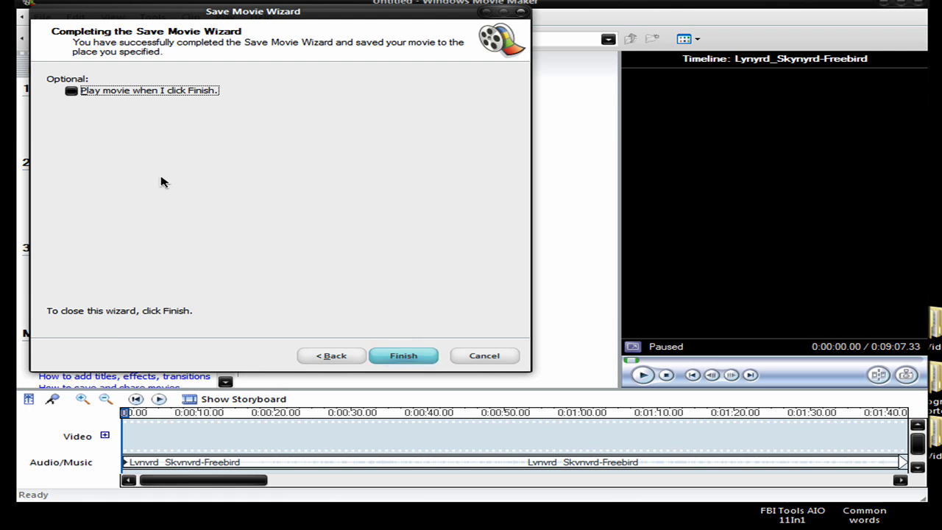
{"action": "left_click", "coordinate": [404, 355]}
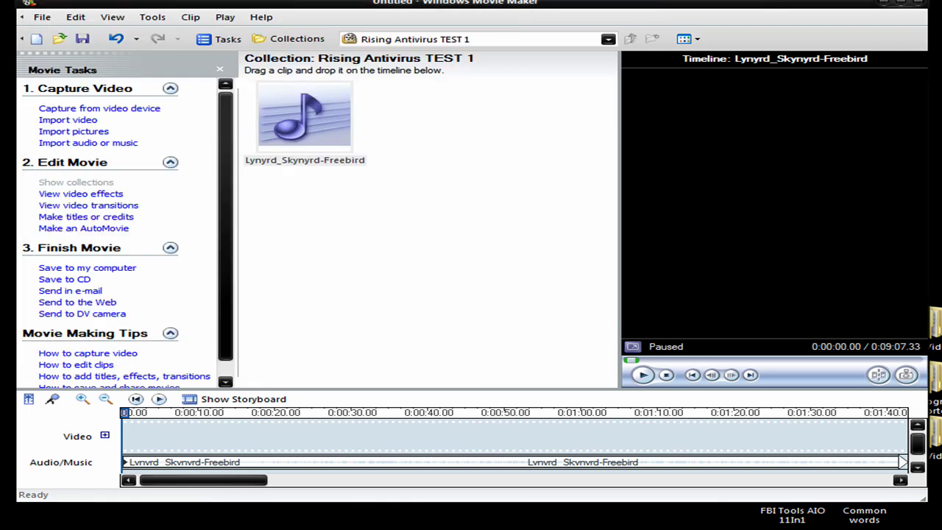
{"action": "left_click", "coordinate": [921, 4]}
{"action": "left_click", "coordinate": [428, 321]}
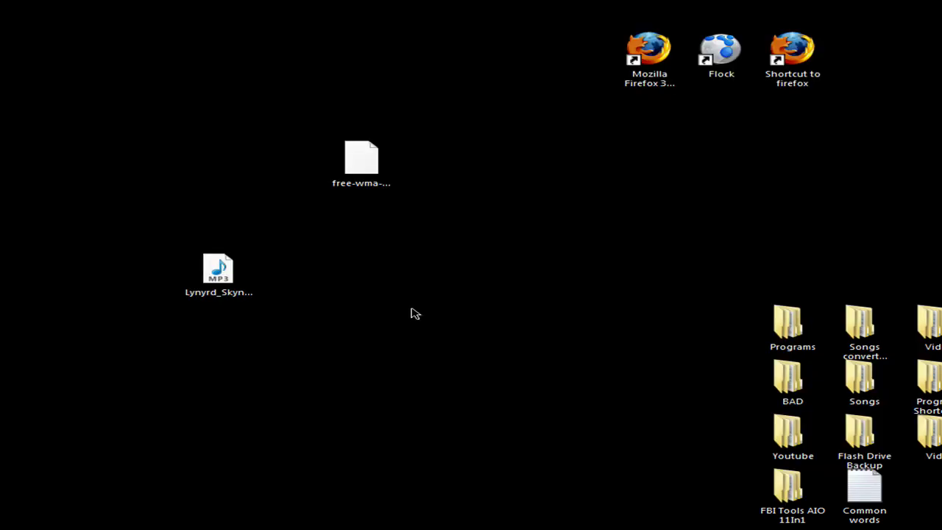
{"action": "left_click", "coordinate": [362, 285]}
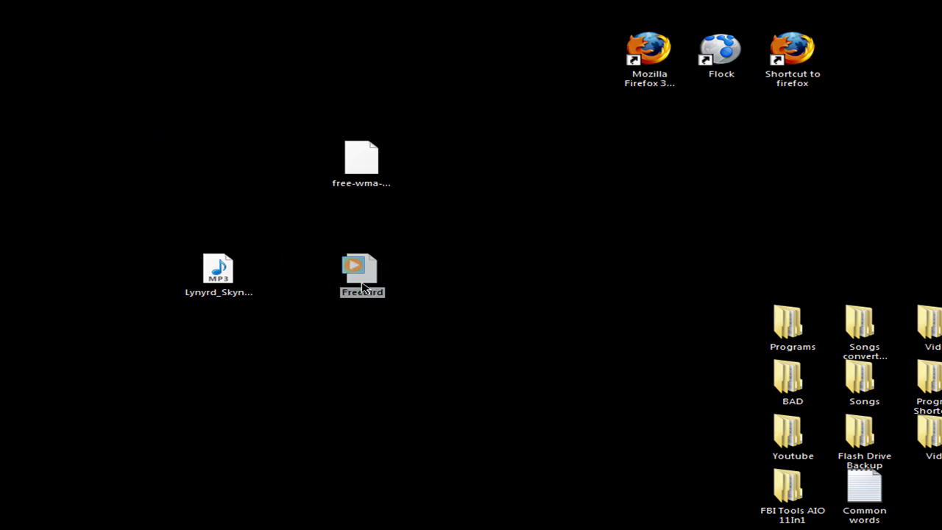
{"action": "right_click", "coordinate": [361, 282]}
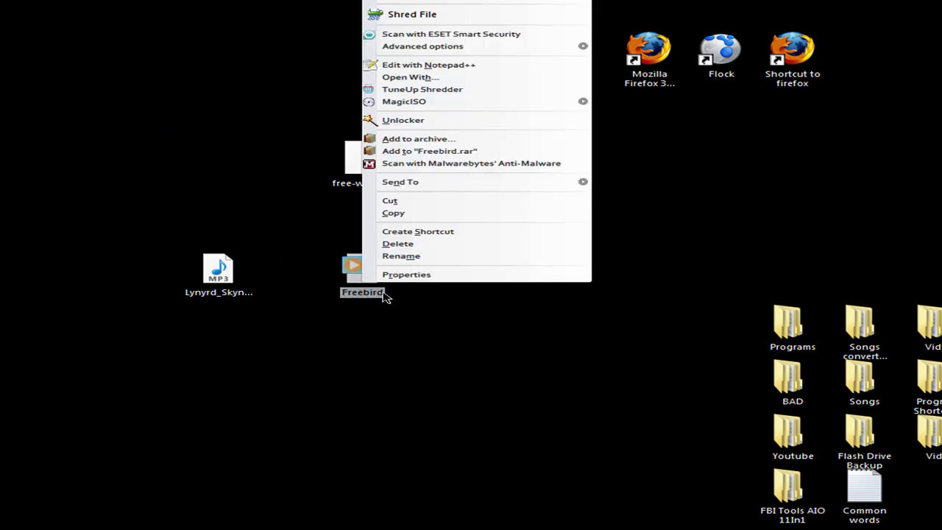
{"action": "left_click", "coordinate": [403, 273]}
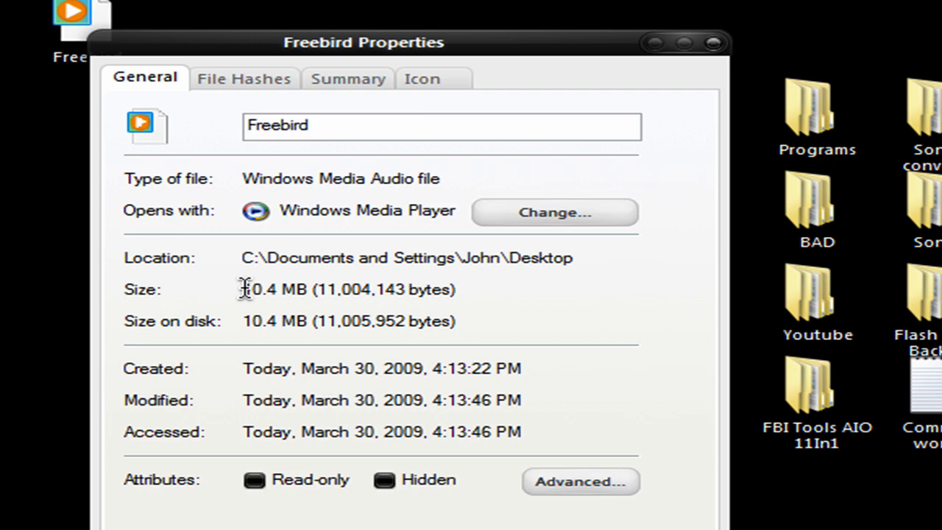
{"action": "left_click_drag", "start_coordinate": [243, 289], "coordinate": [416, 299]}
{"action": "left_click", "coordinate": [463, 290]}
{"action": "left_click", "coordinate": [713, 42]}
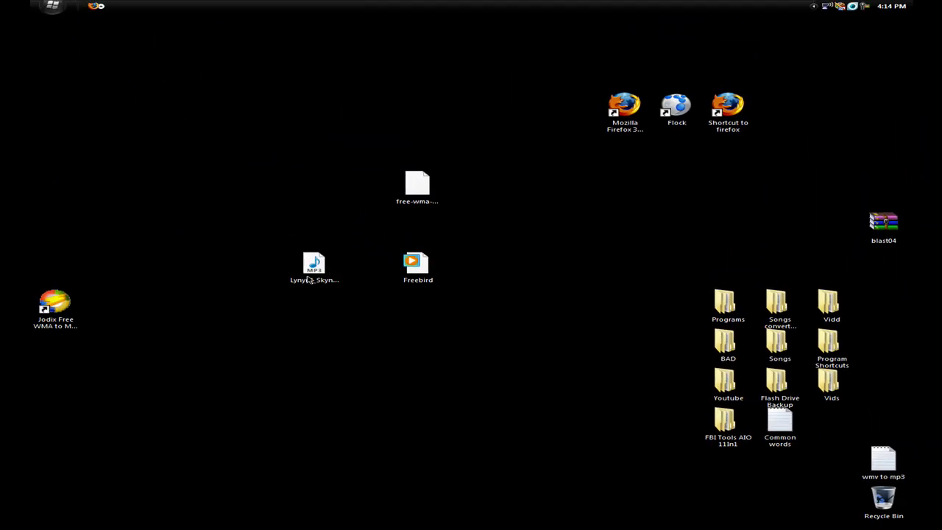
{"action": "right_click", "coordinate": [309, 282]}
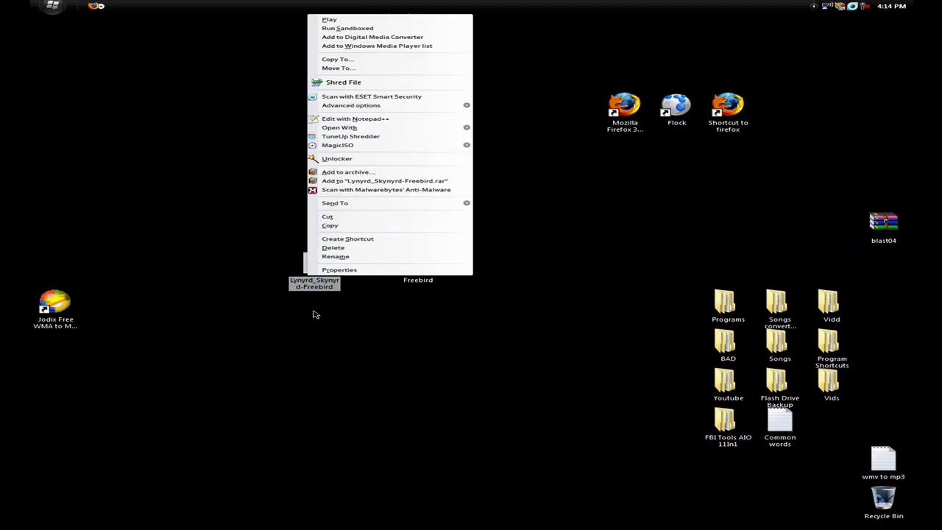
{"action": "left_click", "coordinate": [328, 270]}
{"action": "right_click", "coordinate": [404, 265]}
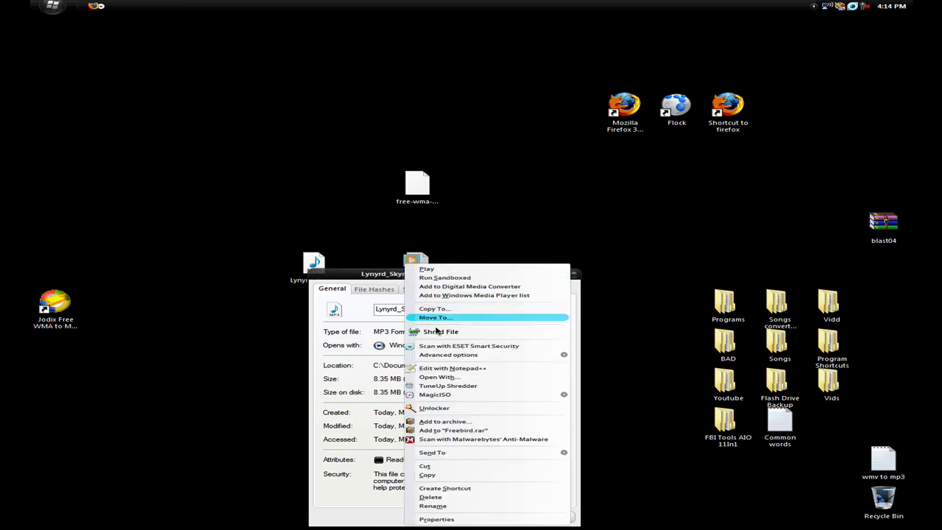
{"action": "left_click", "coordinate": [440, 519]}
{"action": "left_click_drag", "start_coordinate": [551, 273], "coordinate": [419, 7]}
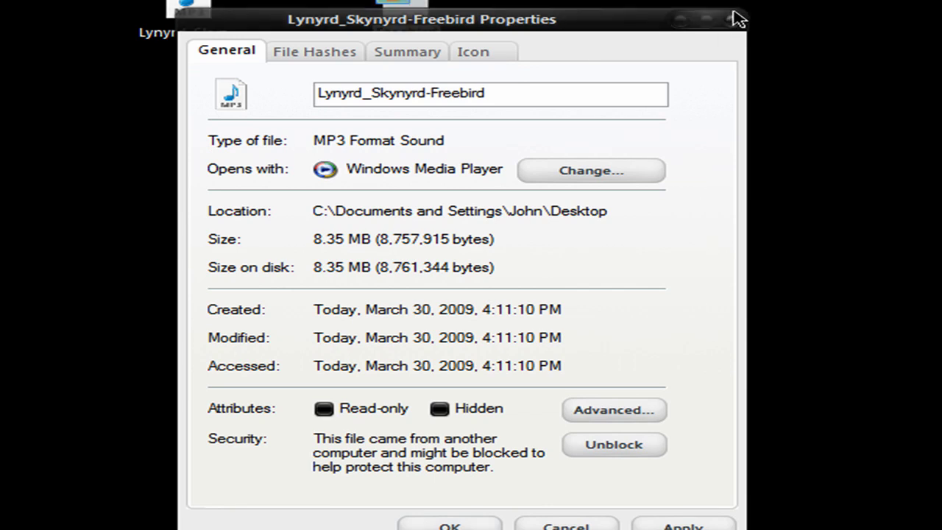
{"action": "left_click", "coordinate": [734, 19]}
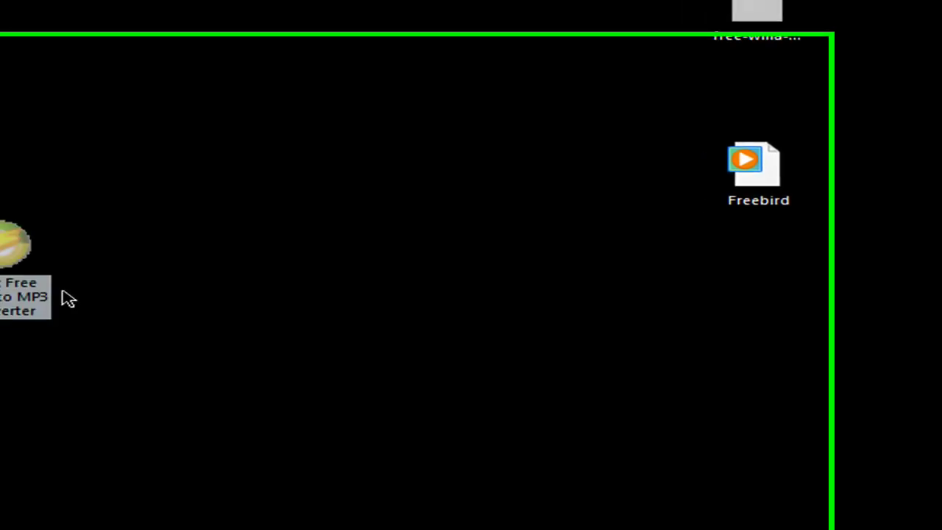
Launch the Jodix converter, dismiss Tip of the Day, add Freebird.wma, and advance to settings
{"action": "double_click", "coordinate": [117, 254]}
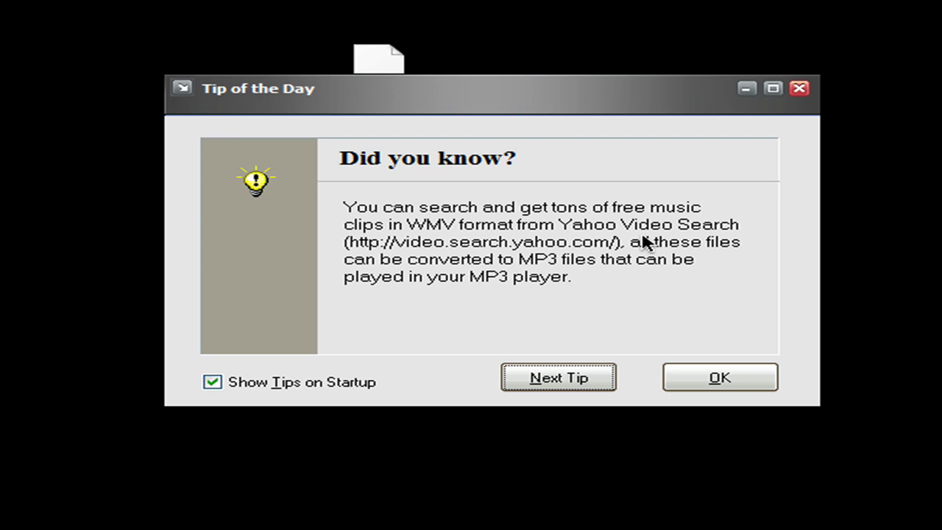
{"action": "left_click", "coordinate": [835, 349]}
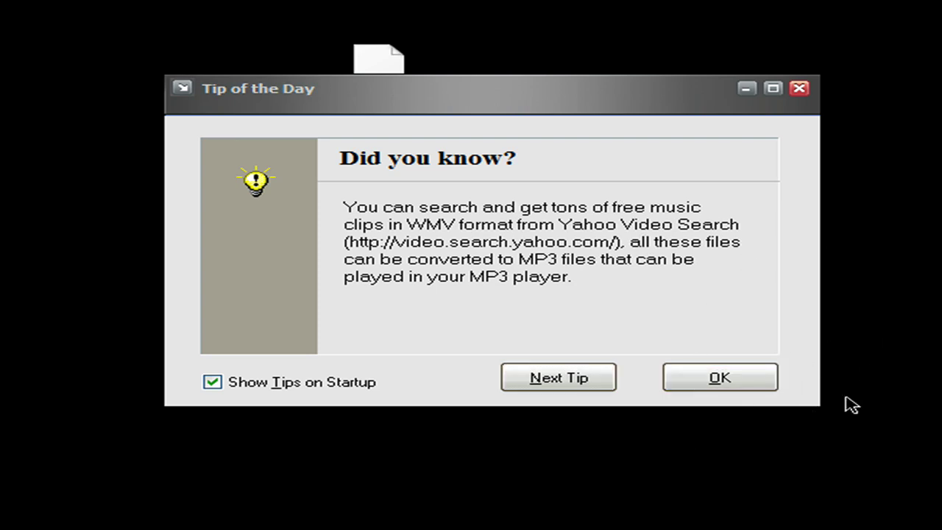
{"action": "left_click", "coordinate": [677, 376]}
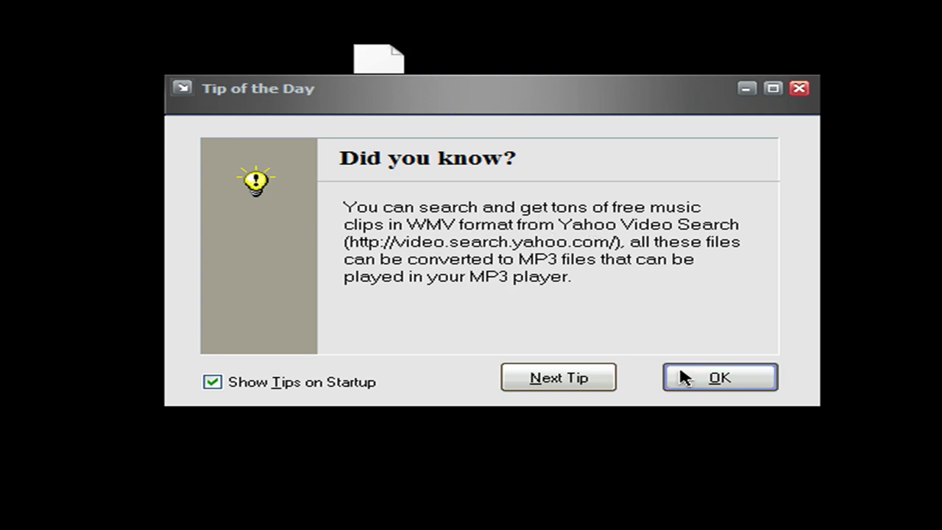
{"action": "left_click", "coordinate": [728, 82]}
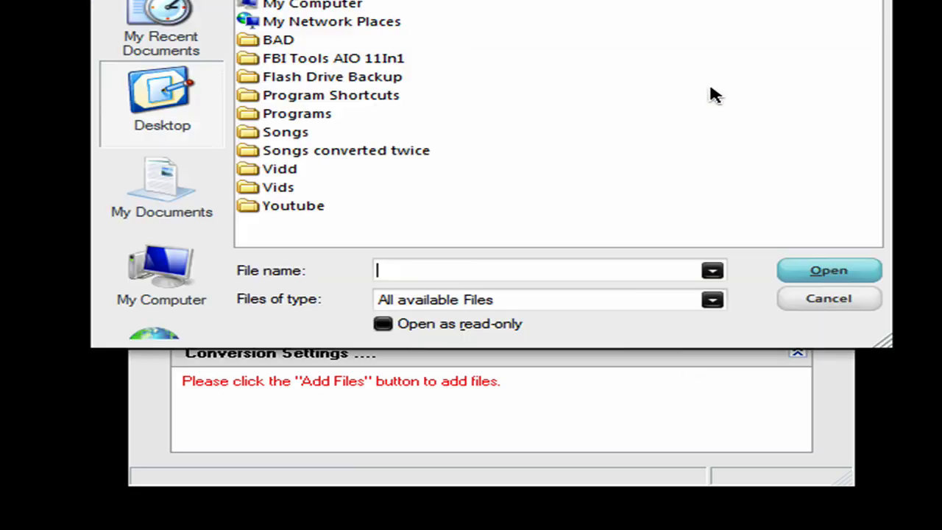
{"action": "double_click", "coordinate": [449, 2]}
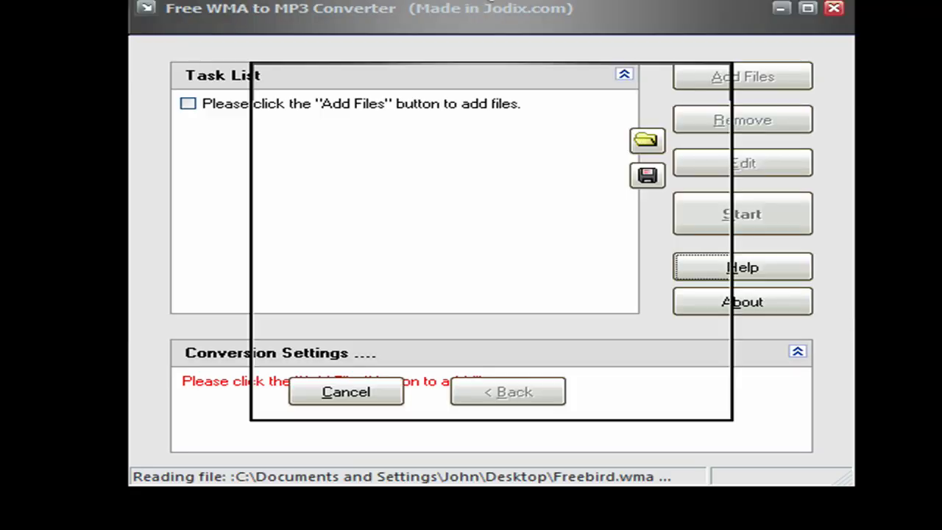
{"action": "left_click", "coordinate": [627, 391]}
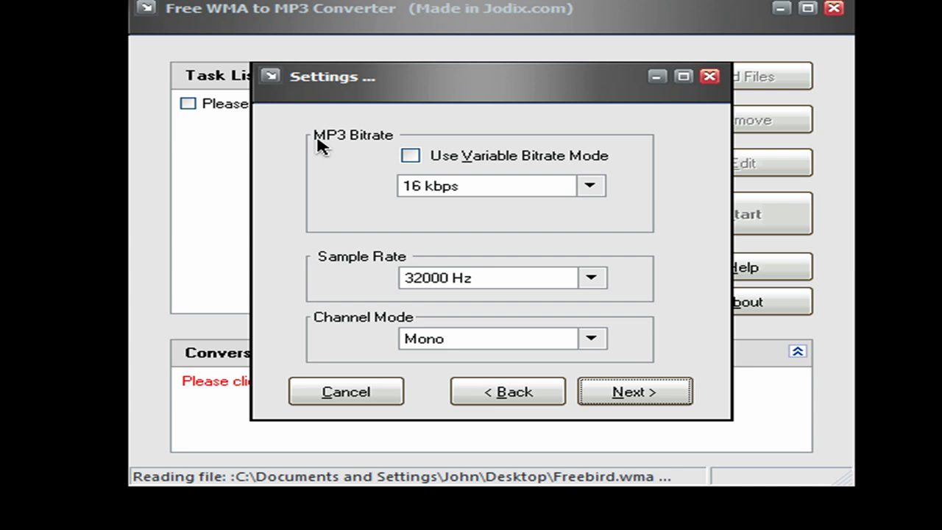
Set bitrate 64 kbps, sample rate 44100 Hz, channel mode Mono, and queue Freebird
{"action": "left_click", "coordinate": [467, 188]}
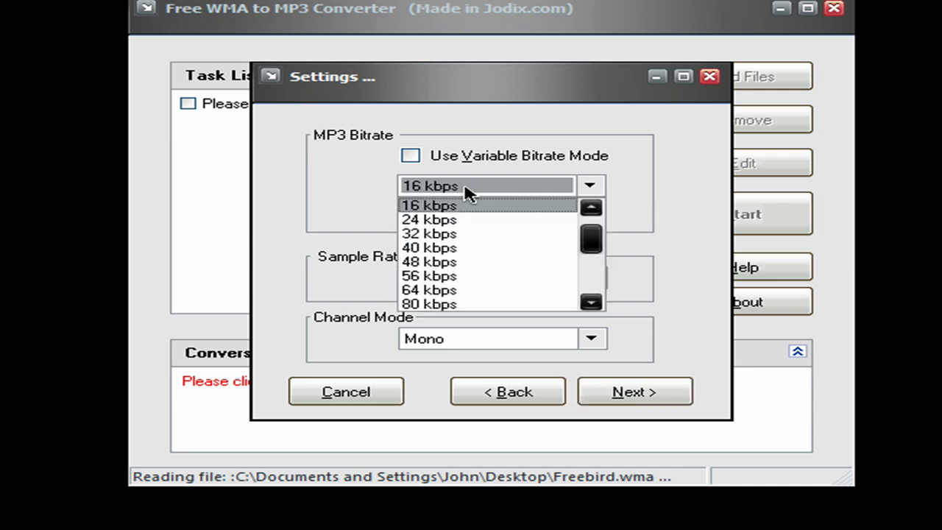
{"action": "left_click", "coordinate": [421, 289]}
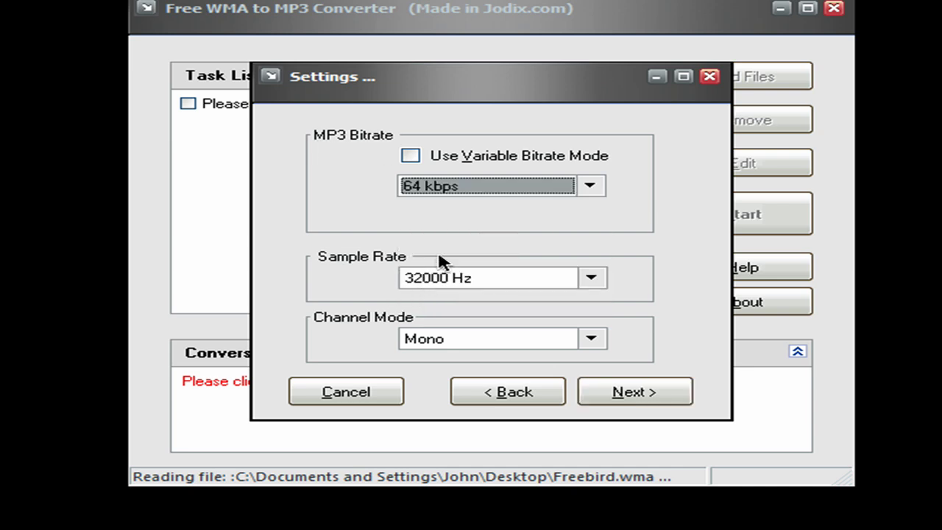
{"action": "left_click", "coordinate": [474, 189]}
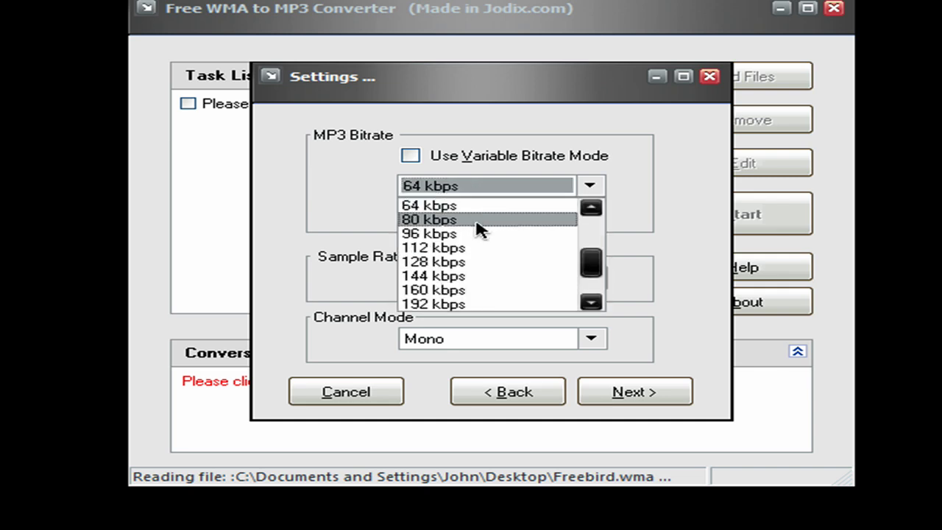
{"action": "scroll", "coordinate": [477, 230], "scroll_direction": "up", "scroll_amount": 3}
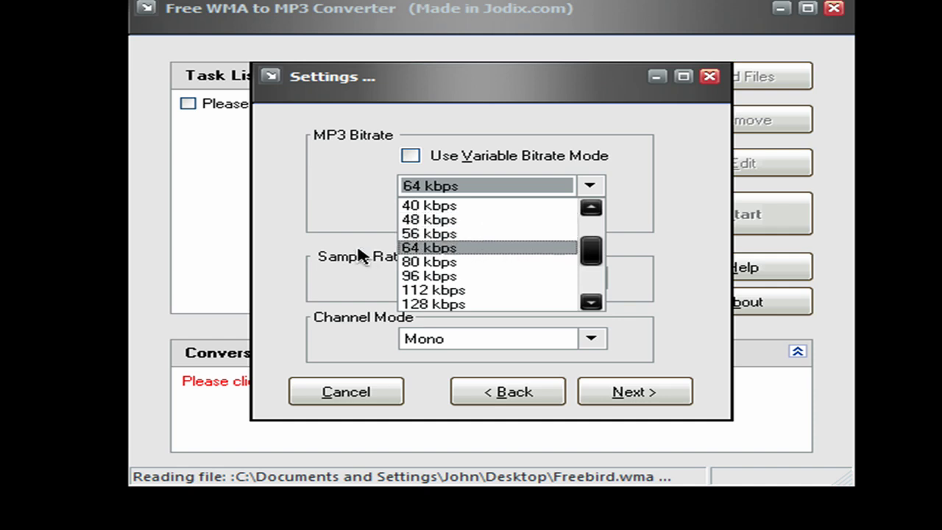
{"action": "left_click", "coordinate": [415, 250]}
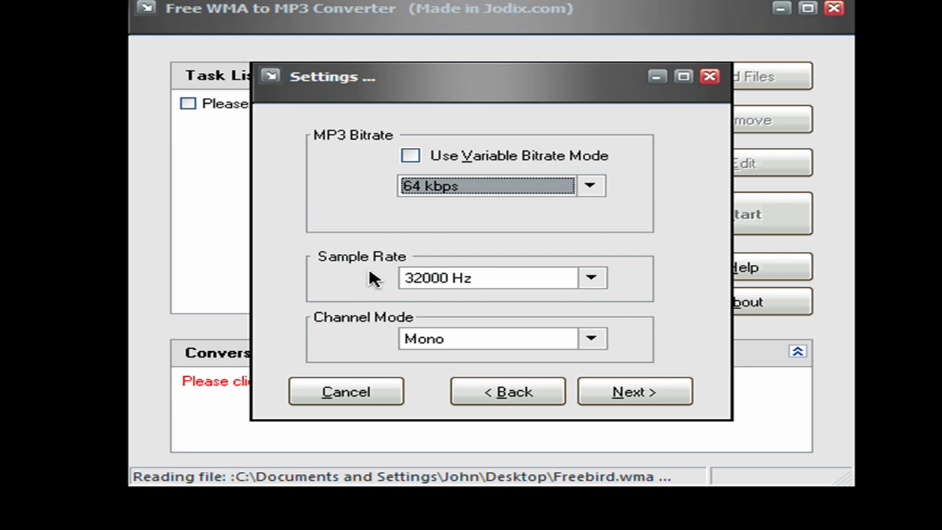
{"action": "left_click", "coordinate": [481, 278]}
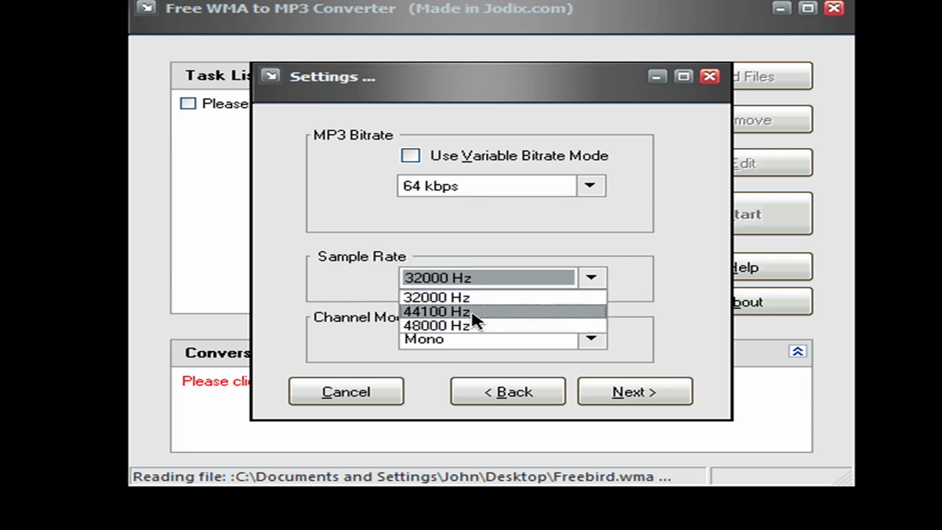
{"action": "left_click", "coordinate": [476, 312]}
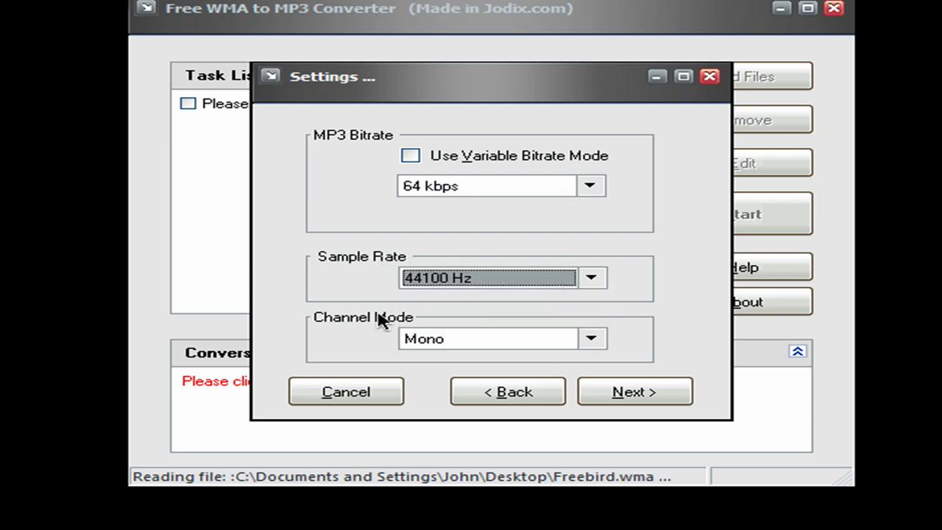
{"action": "left_click", "coordinate": [495, 354]}
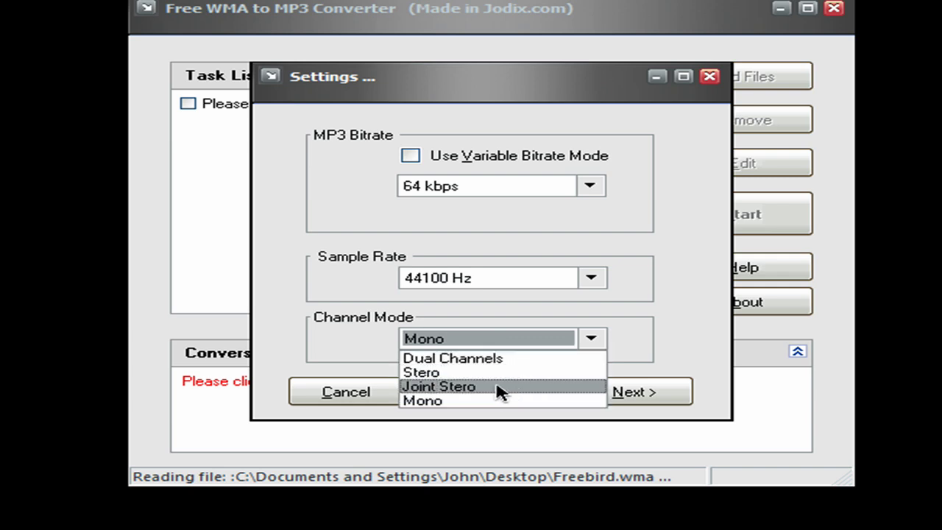
{"action": "left_click", "coordinate": [492, 401]}
{"action": "left_click", "coordinate": [572, 393]}
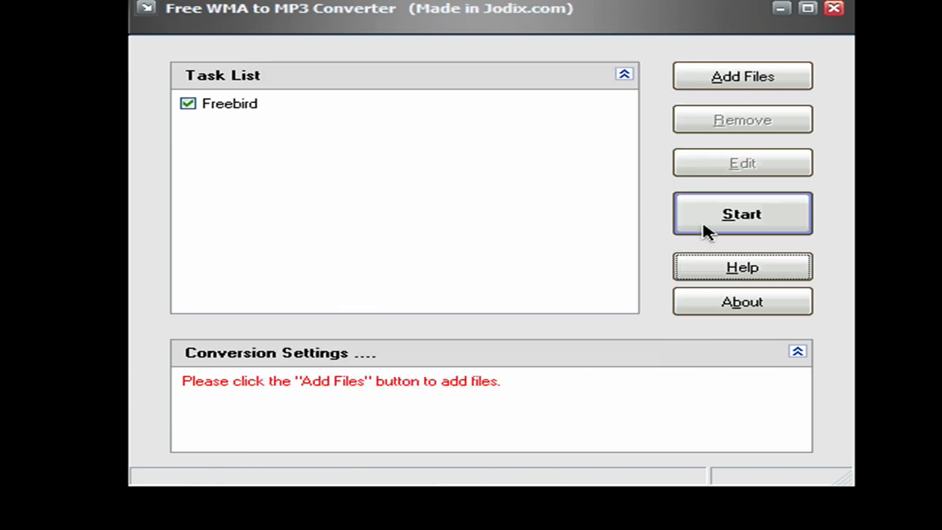
Start the Freebird conversion, answer No to opening the output folder, and exit the converter
{"action": "left_click", "coordinate": [730, 206]}
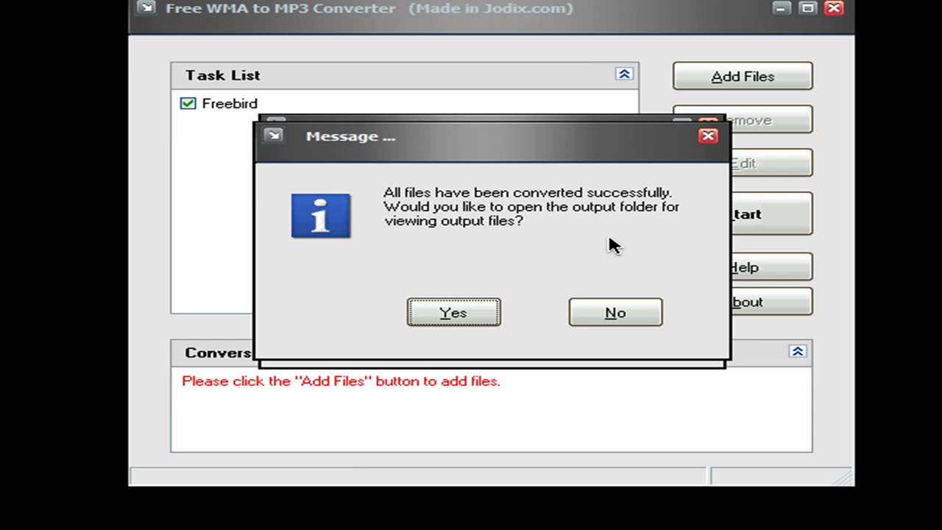
{"action": "left_click", "coordinate": [615, 324]}
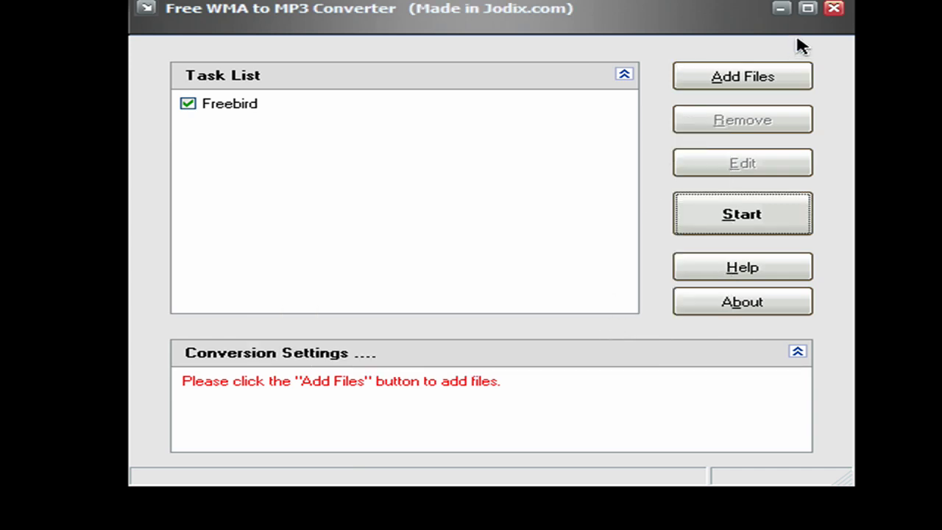
{"action": "left_click", "coordinate": [831, 8]}
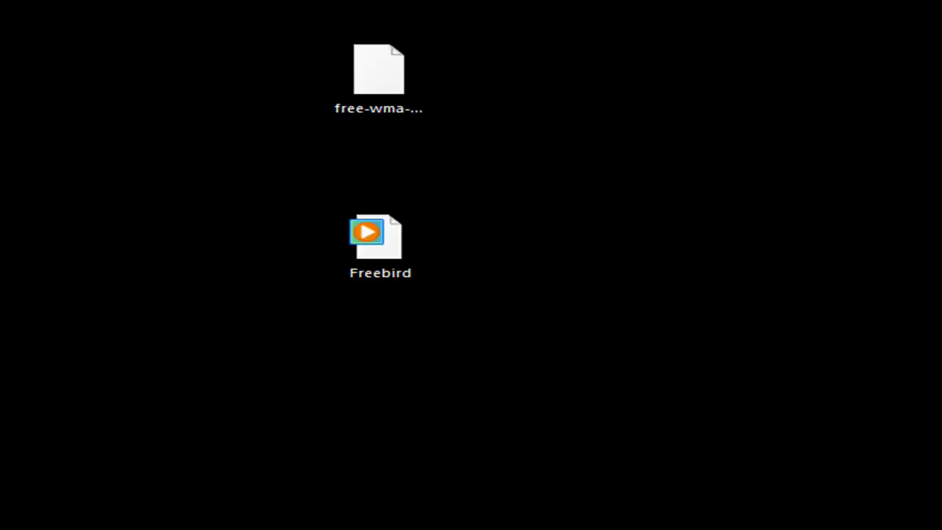
Move the new Freebird MP3 beside the WMA and confirm its 4.17 MB size in Properties
{"action": "left_click_drag", "start_coordinate": [14, 261], "coordinate": [138, 282]}
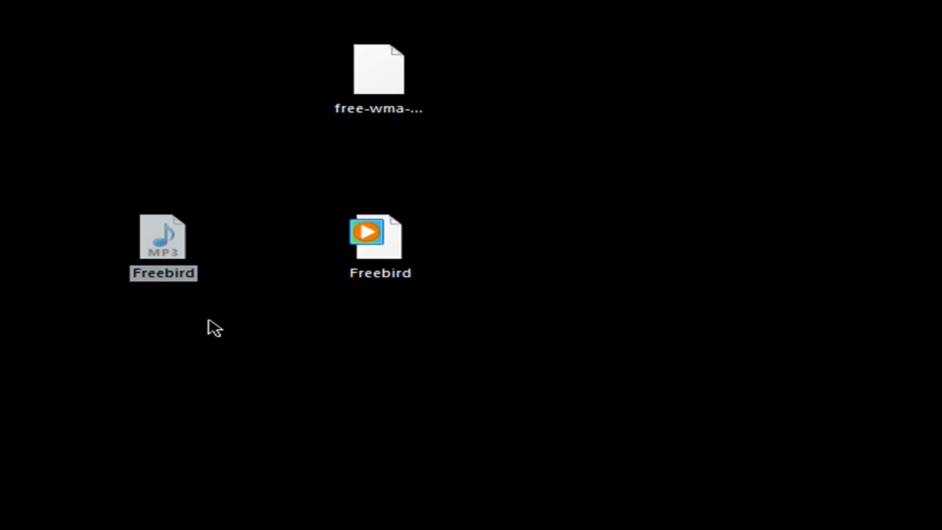
{"action": "right_click", "coordinate": [166, 259]}
{"action": "left_click", "coordinate": [361, 164]}
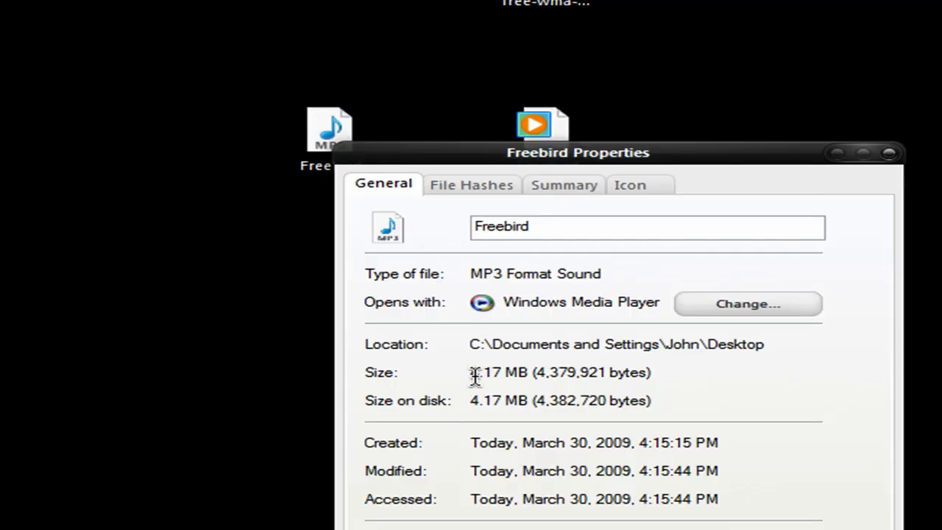
{"action": "left_click_drag", "start_coordinate": [471, 374], "coordinate": [653, 355]}
{"action": "left_click", "coordinate": [888, 153]}
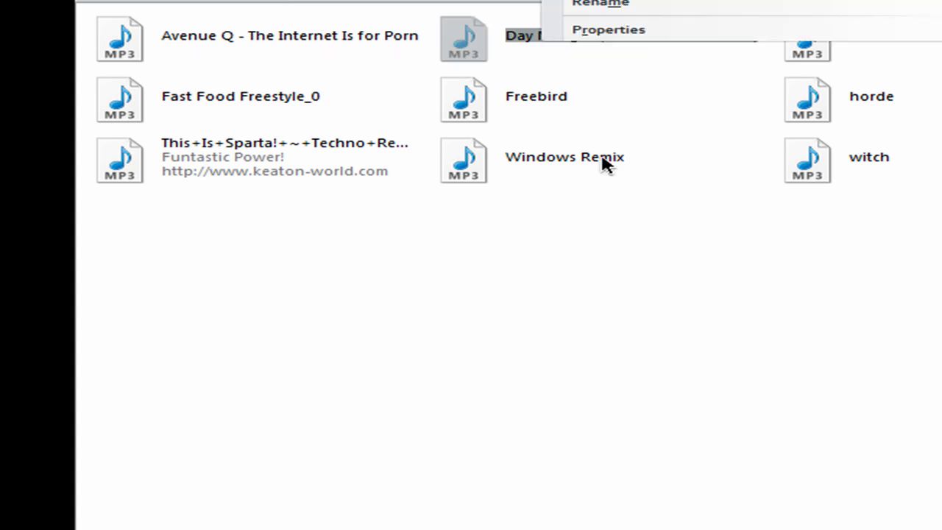
Open Day N Night (Crookers First Remix)'s properties and note its 1.62 MB size
{"action": "left_click", "coordinate": [607, 30]}
{"action": "left_click_drag", "start_coordinate": [687, 262], "coordinate": [713, 262]}
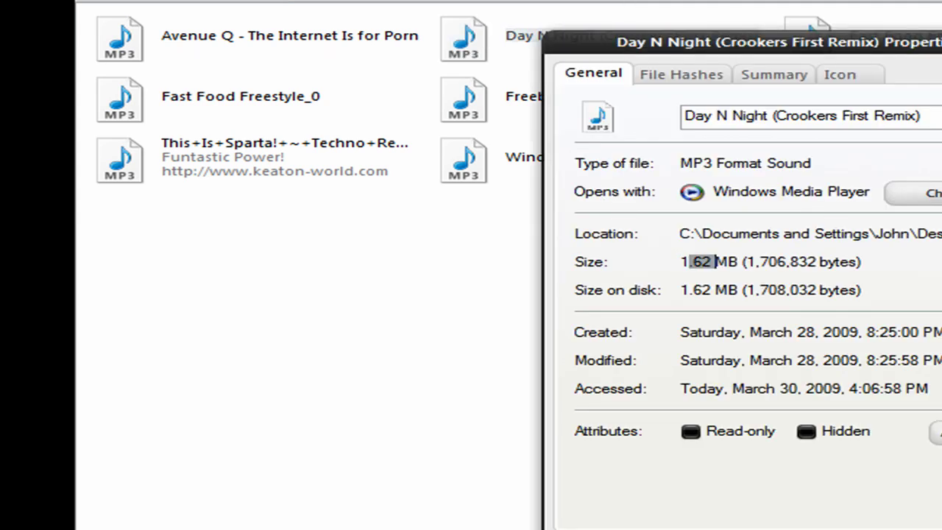